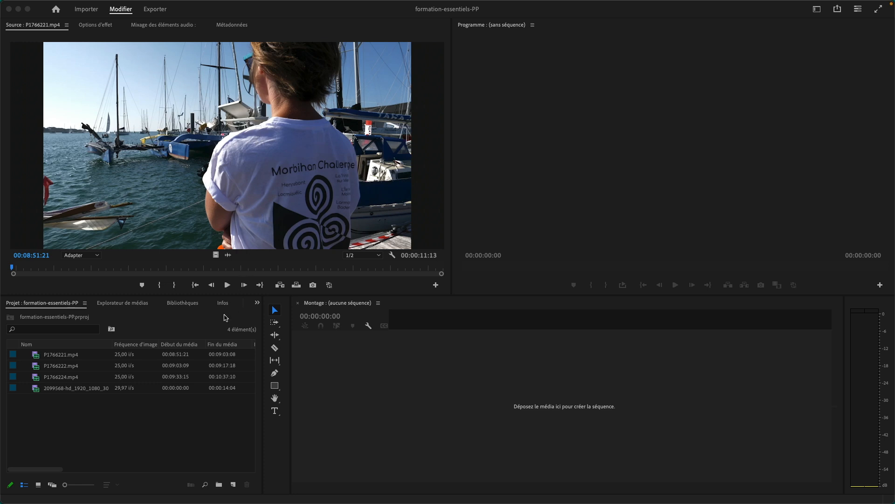
Step: Display the Options d'effet panel, and bring up the Effets panel hidden in the project panel's group
click(96, 27)
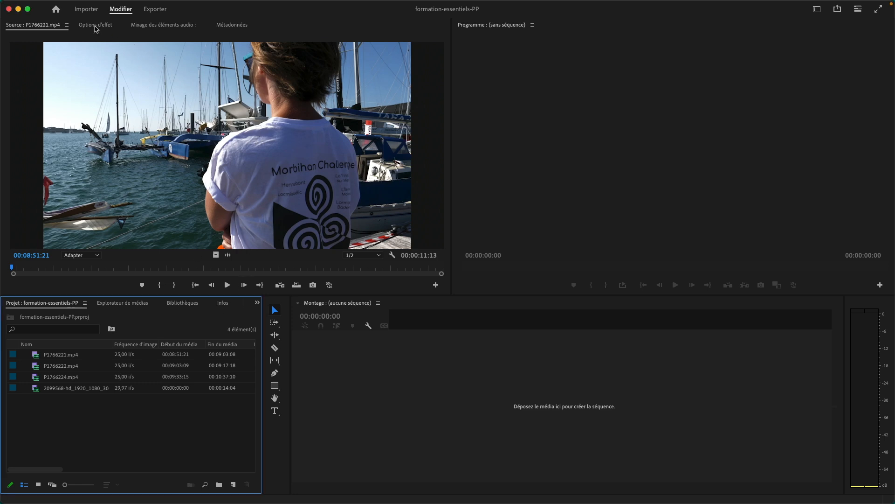
click(96, 26)
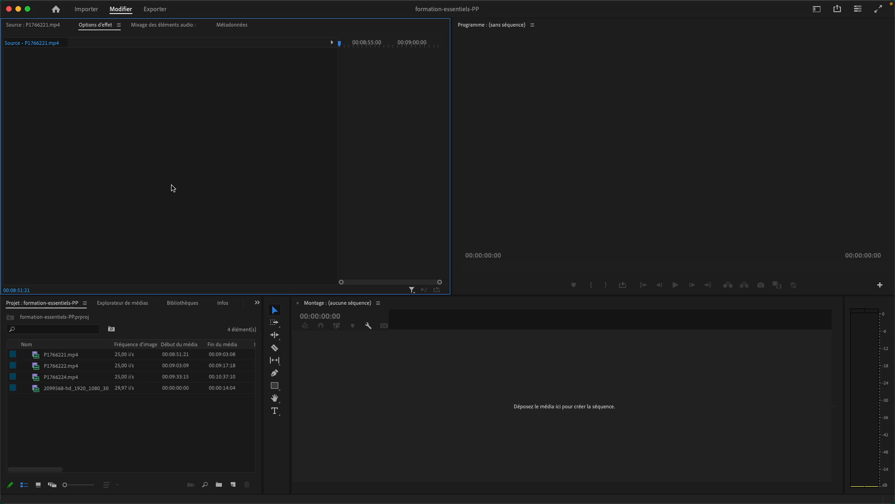
click(257, 304)
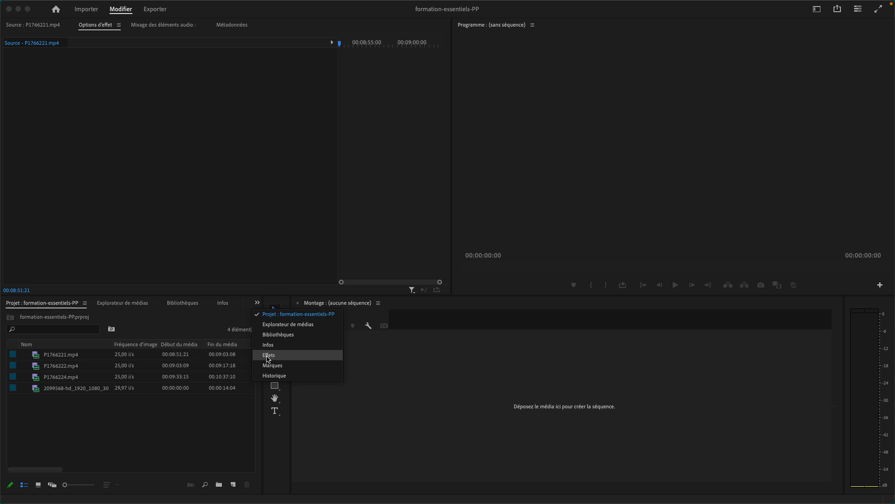
click(201, 322)
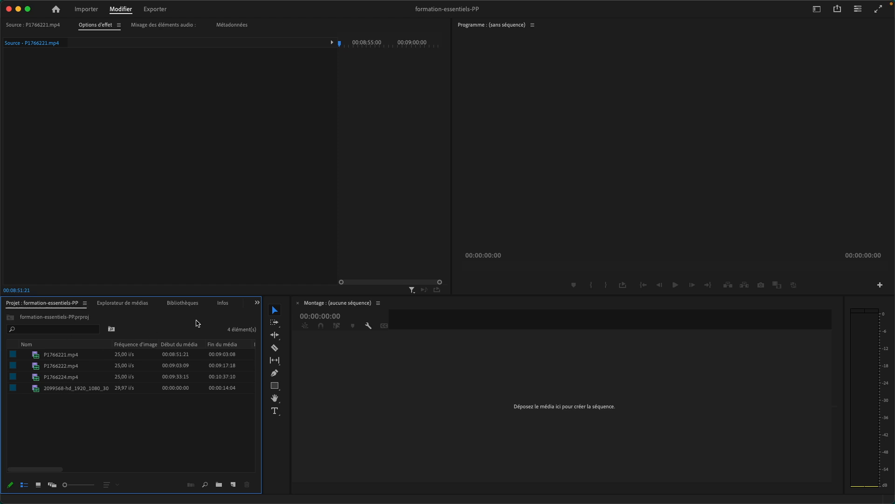
click(257, 303)
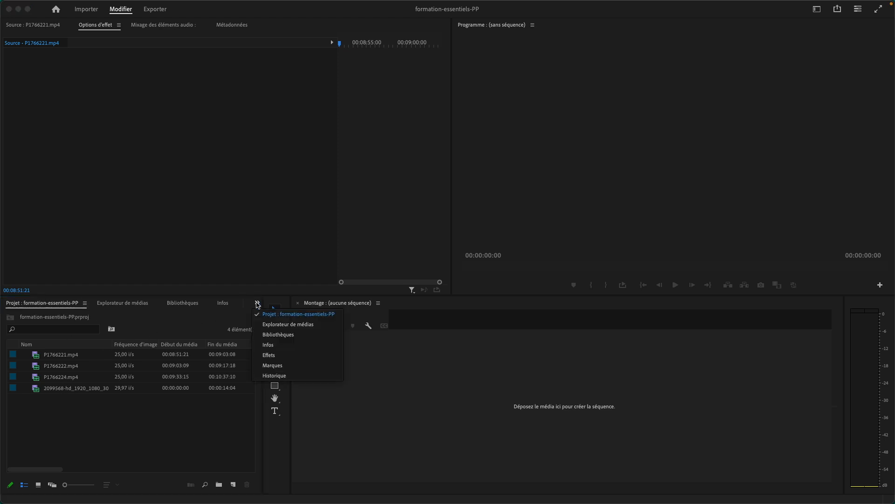
click(271, 355)
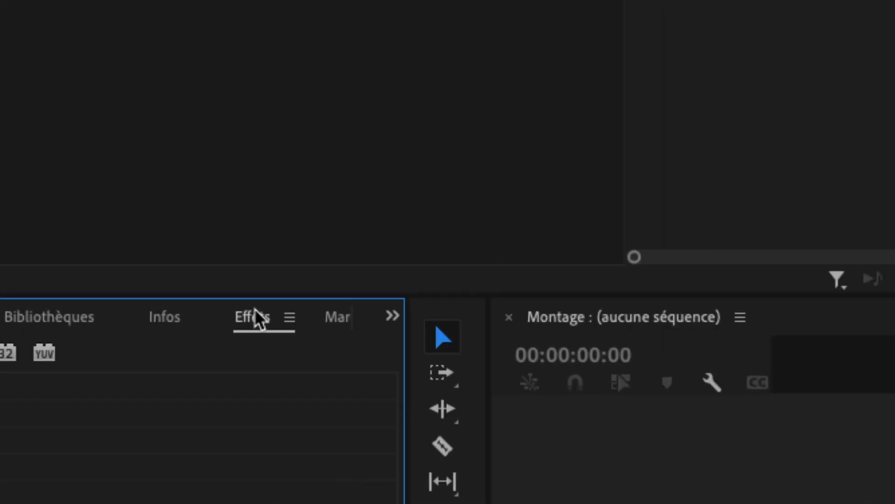
Step: Close the Effets panel and display it again
click(290, 318)
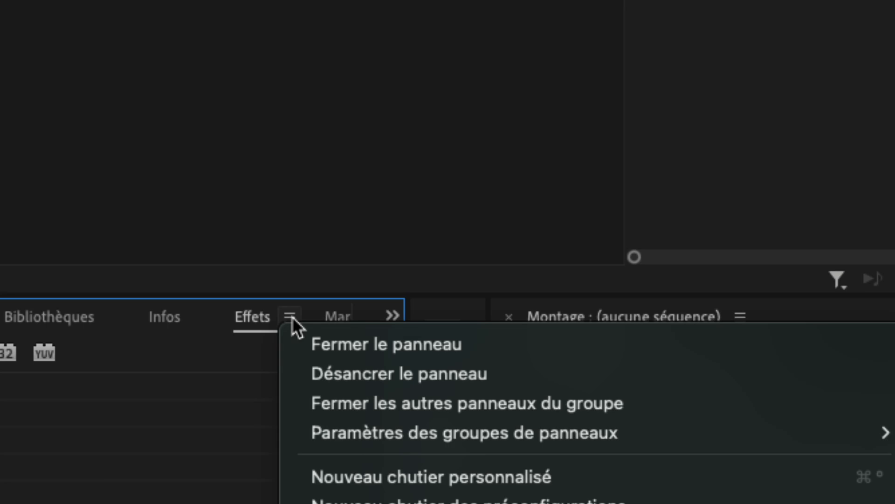
click(213, 395)
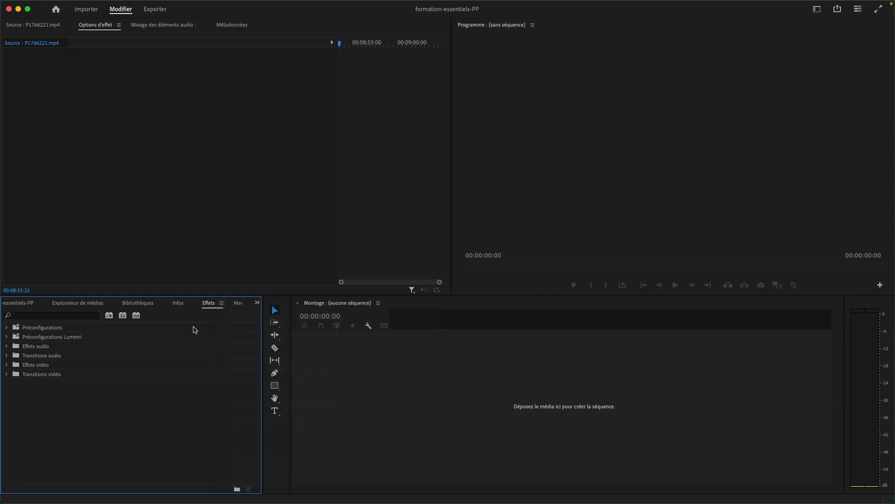
click(222, 302)
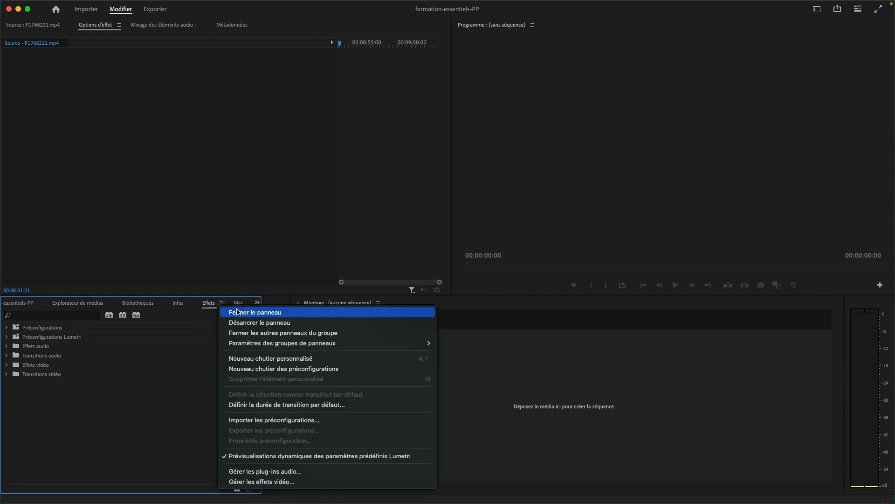
click(237, 312)
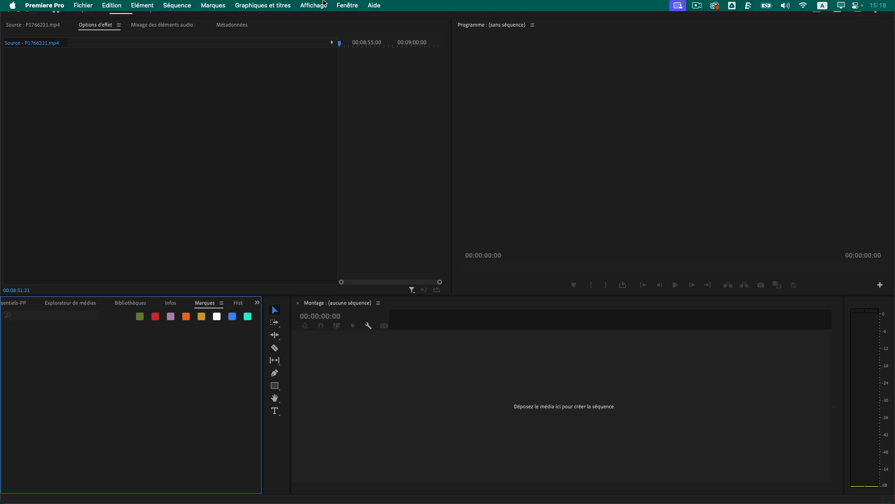
click(354, 4)
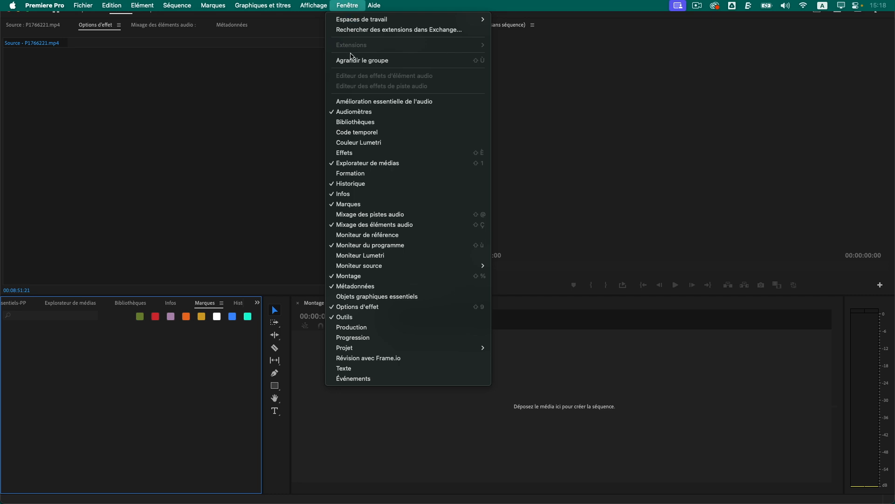
click(348, 153)
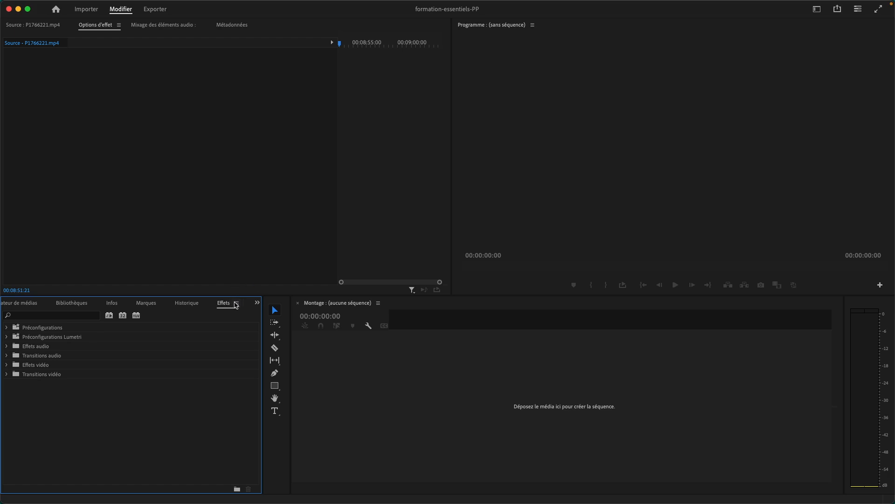
Step: Move the Effets panel into the source monitor's group, and redock it as a full-height column along the workspace's outer edge
drag(228, 304, 21, 108)
drag(14, 27, 282, 59)
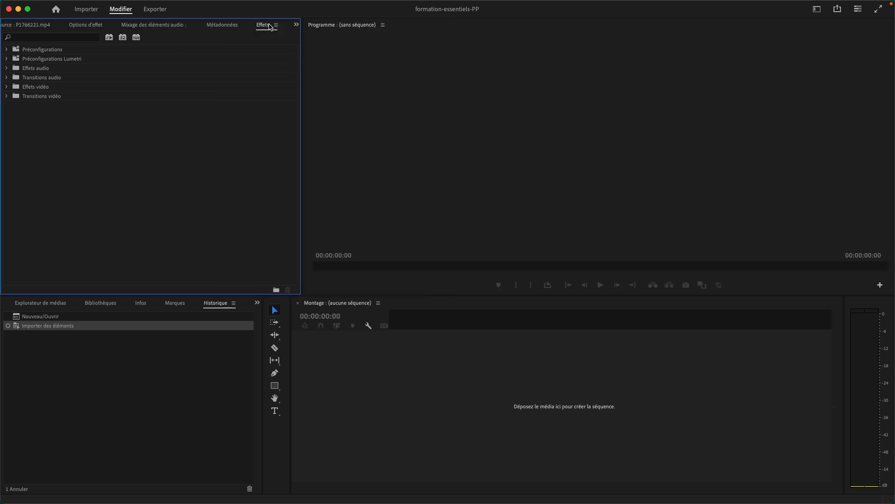
drag(268, 26, 2, 66)
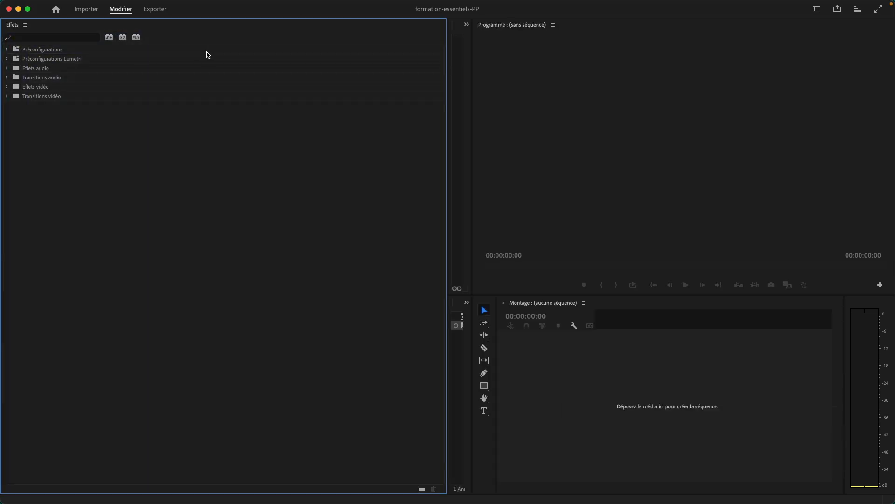
drag(16, 24, 428, 180)
Step: Reset the Montage workspace to its saved layout
click(353, 4)
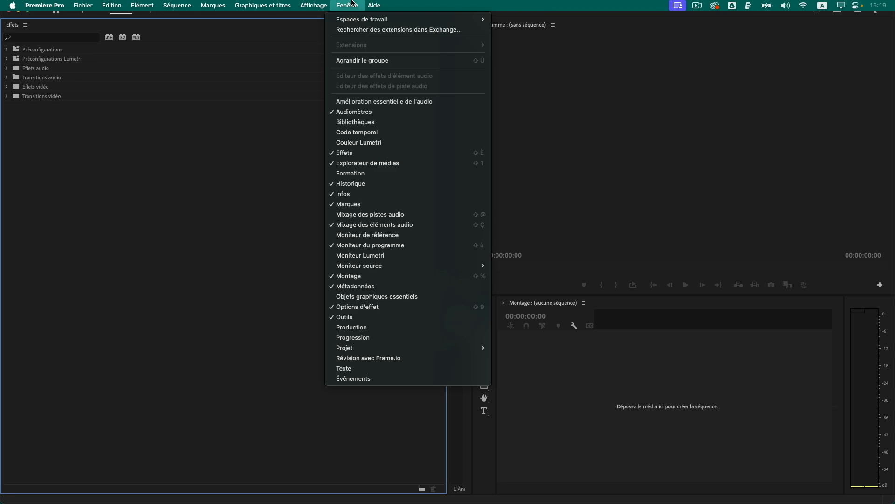
mouse_move(476, 19)
click(564, 64)
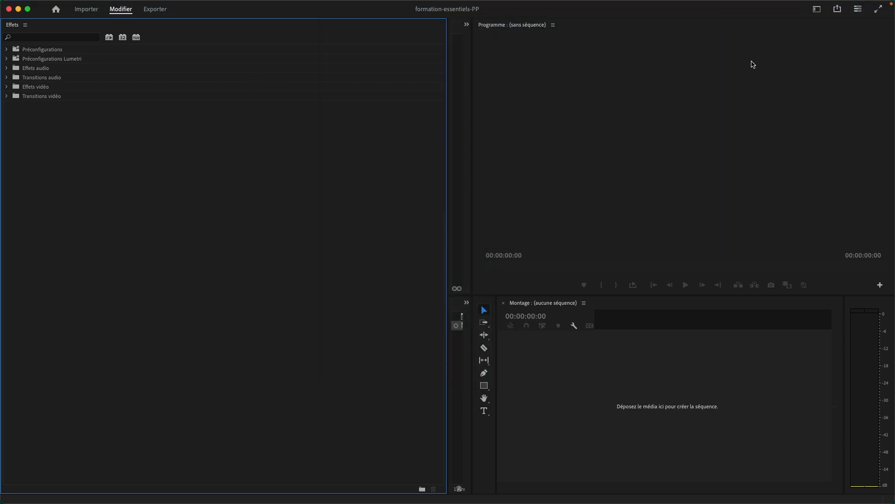
click(817, 9)
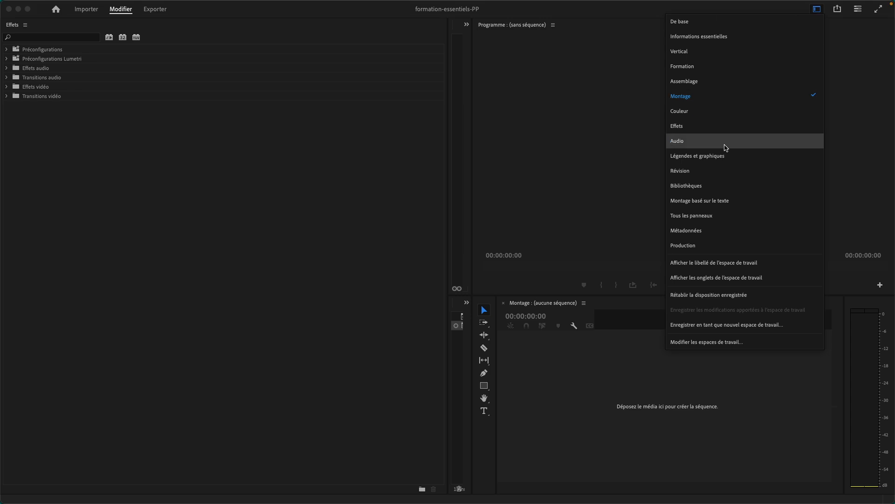
click(704, 294)
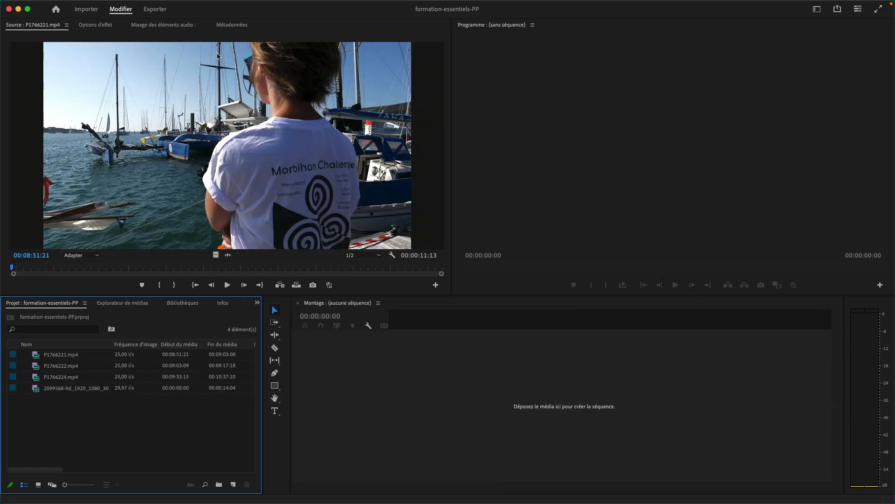
Step: Move the Effets panel into the source monitor's group, between Options d'effet and Mixage des éléments audio
click(257, 303)
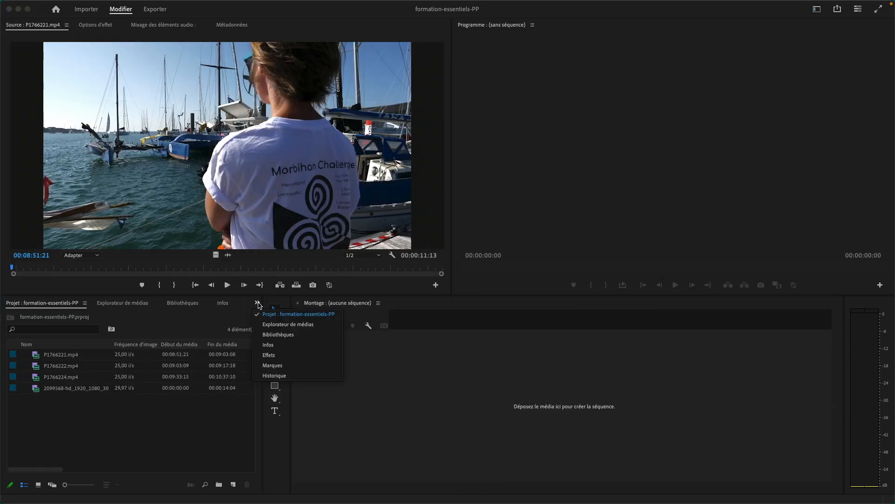
click(271, 355)
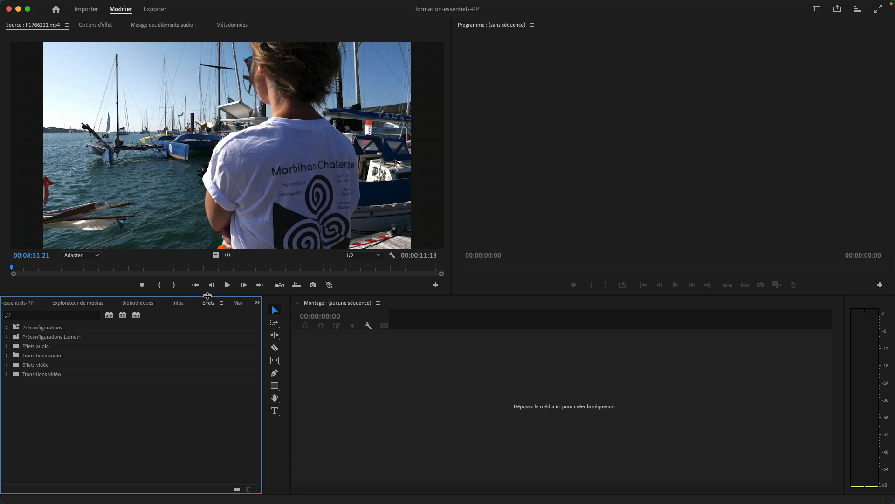
drag(211, 304, 205, 27)
mouse_move(143, 29)
mouse_down()
mouse_move(281, 29)
mouse_move(95, 25)
mouse_move(138, 28)
mouse_up()
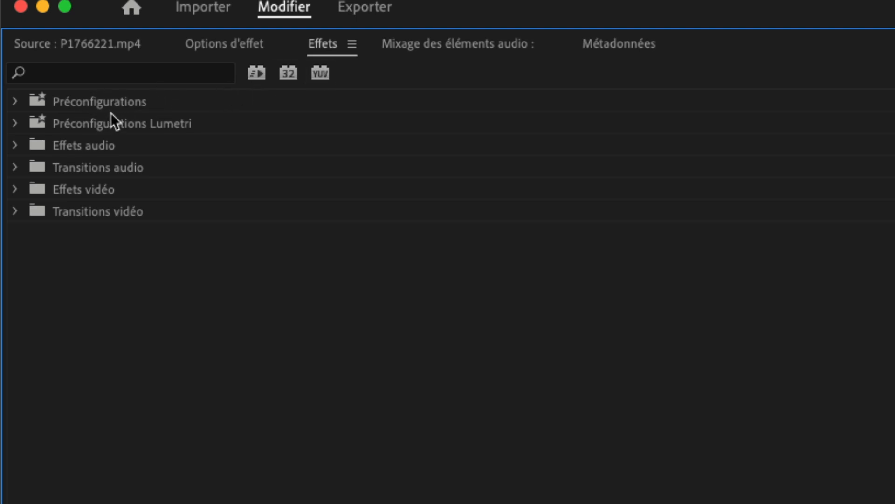
Step: Switch back and forth between the Options d'effet and Effets panels, leaving Options d'effet displayed
click(240, 43)
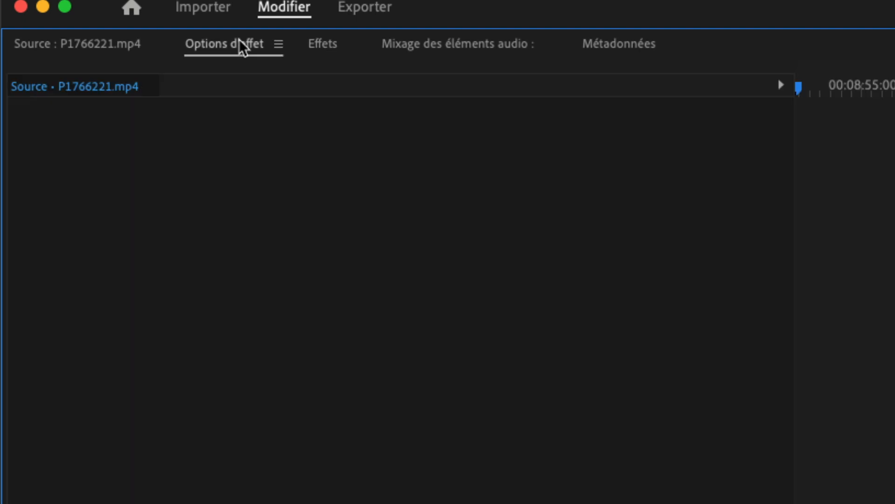
click(320, 47)
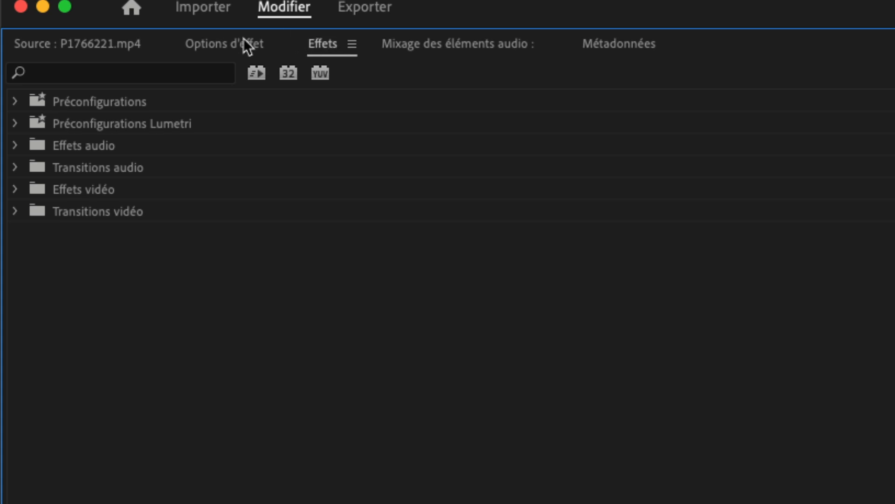
click(244, 39)
click(320, 42)
click(237, 44)
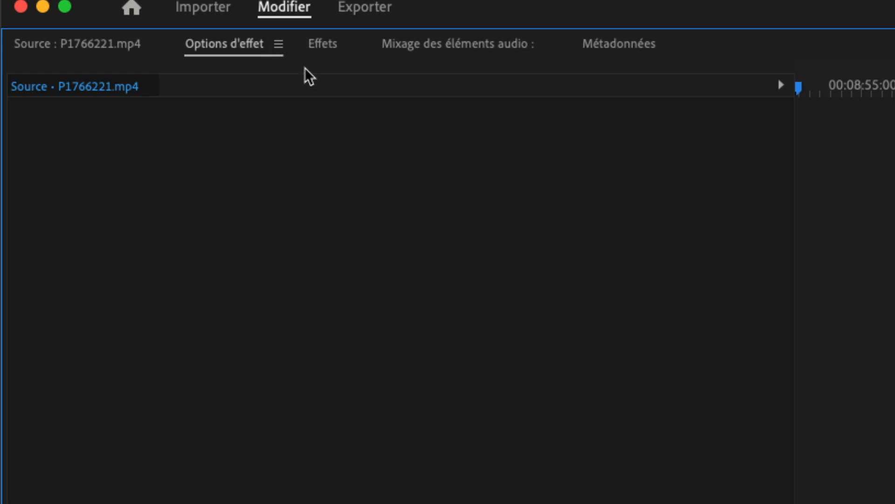
Step: Display the formation-essentiels-PP project panel in place of the Marques panel
click(156, 374)
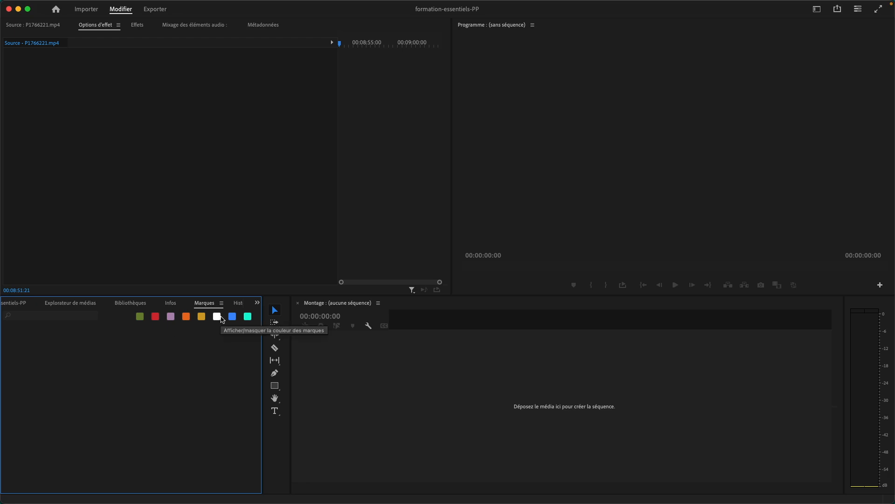
click(257, 303)
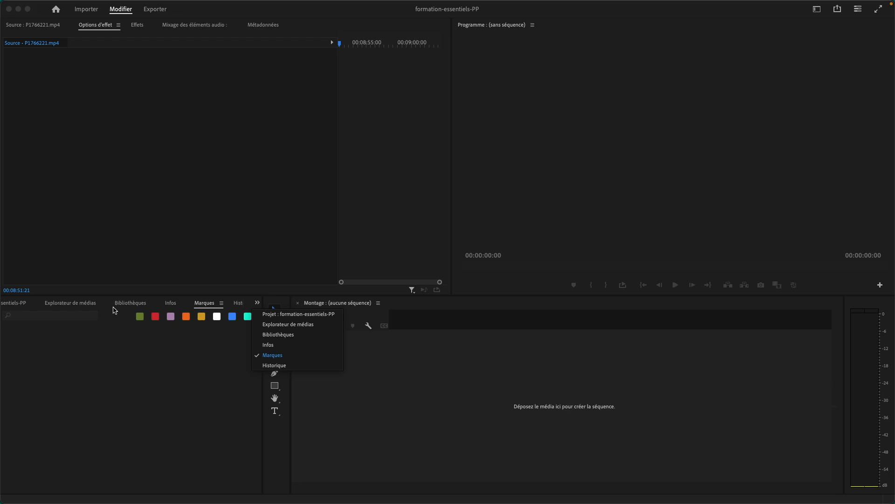
click(298, 314)
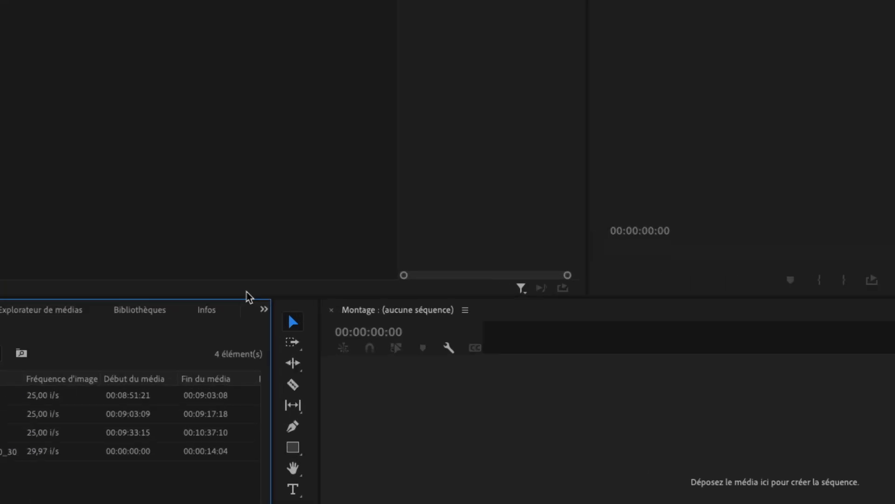
click(264, 310)
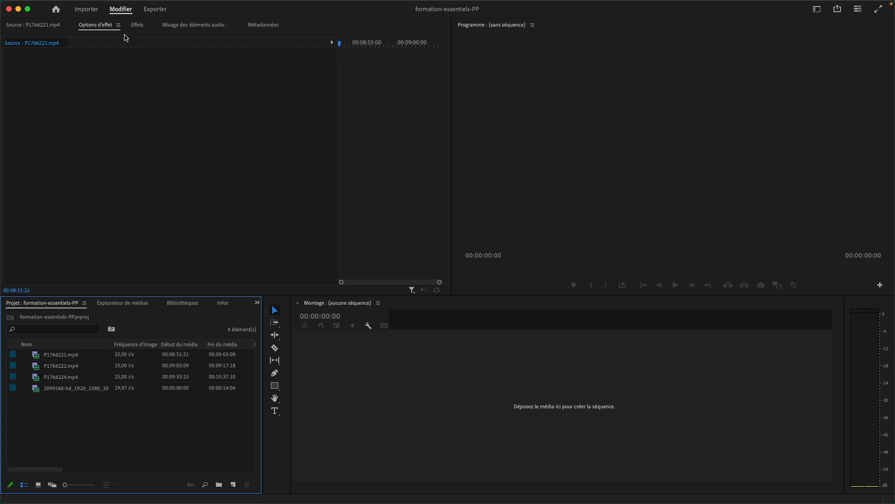
Step: Narrow the project panel and the Options d'effet group to widen the Montage timeline and the program monitor
drag(263, 339, 201, 330)
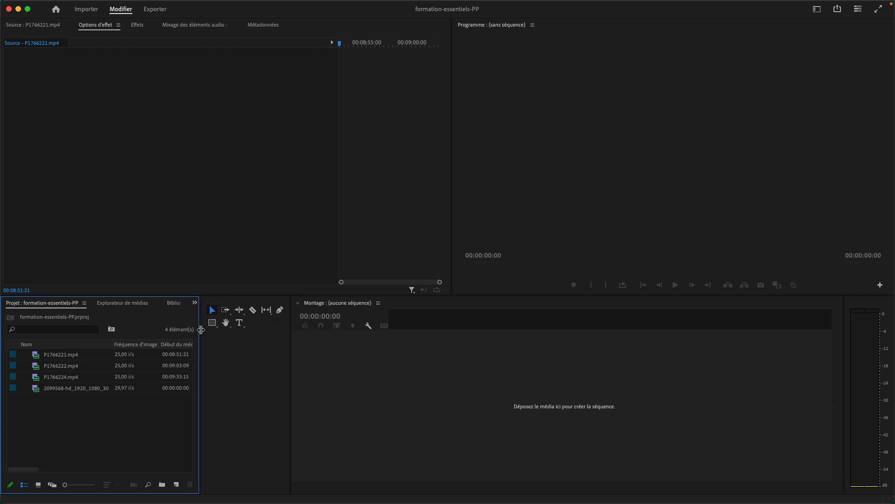
drag(291, 350, 226, 346)
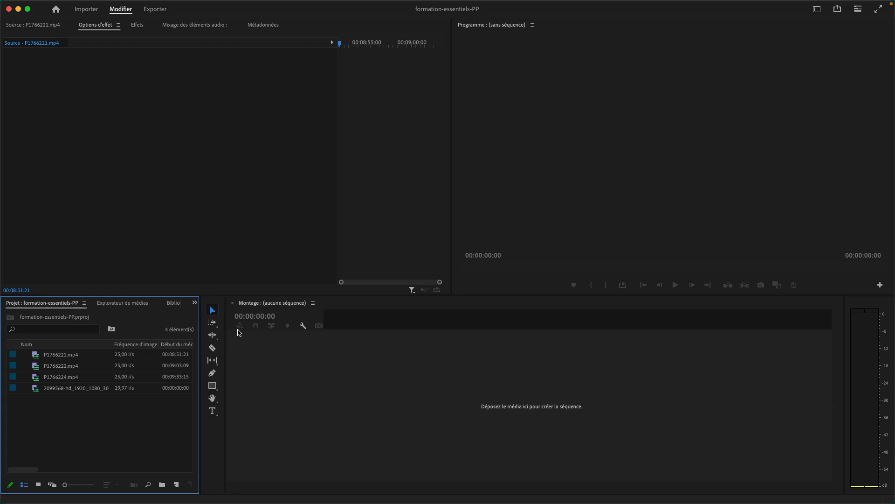
click(401, 159)
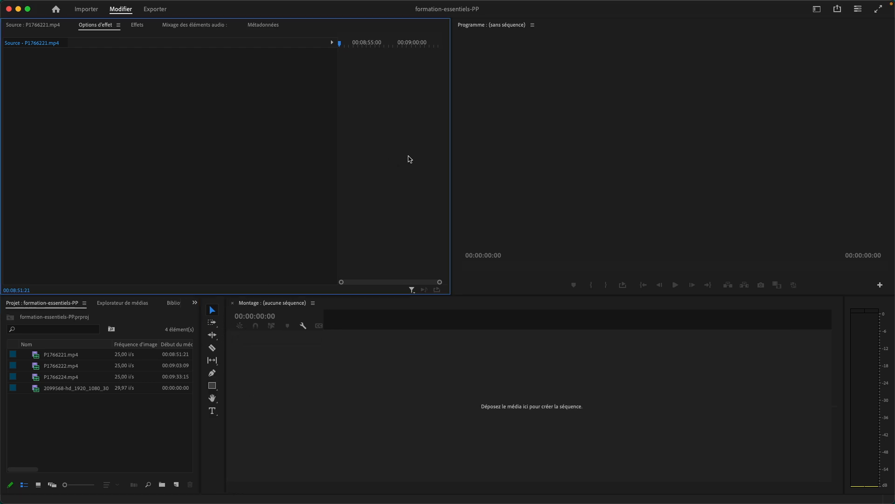
drag(452, 156, 410, 156)
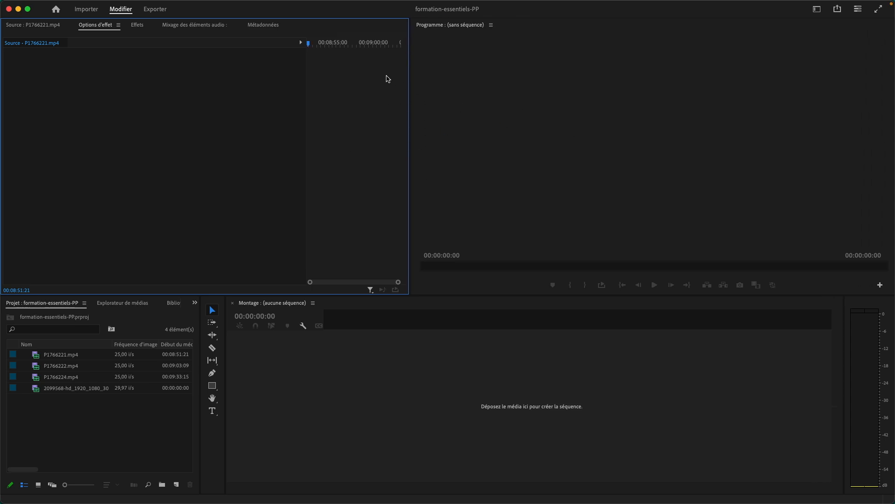
Step: Save the current panel layout as a new workspace named "Montage" followed by the editor's first name
click(818, 9)
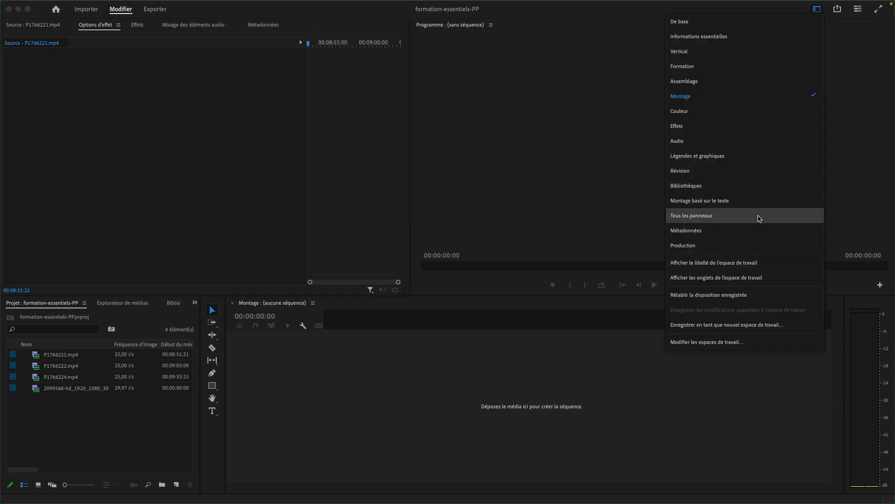
click(757, 326)
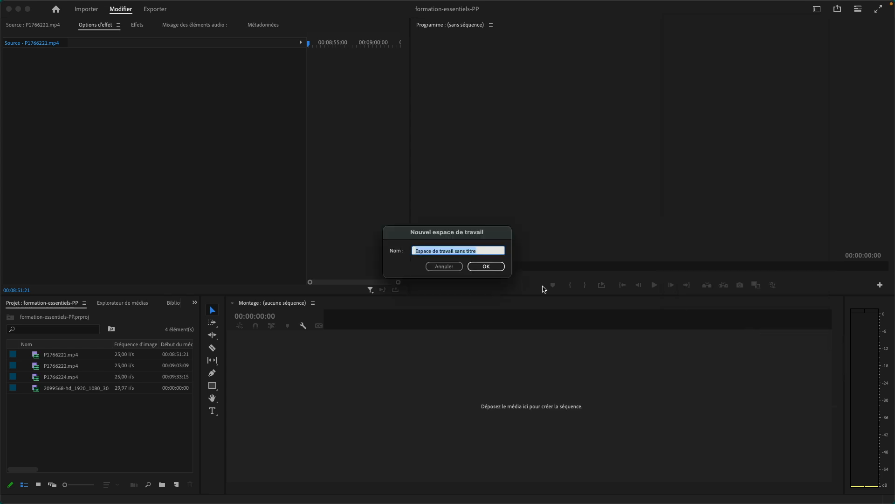
text(Montage Laurent)
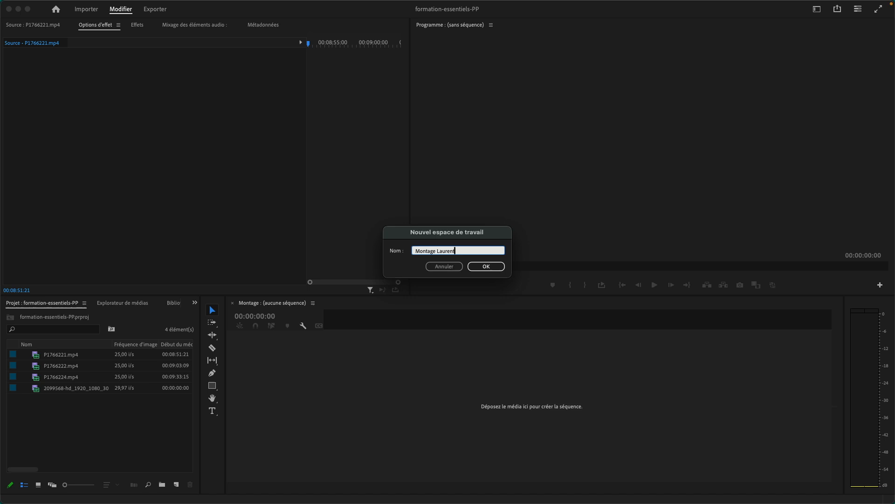
click(485, 267)
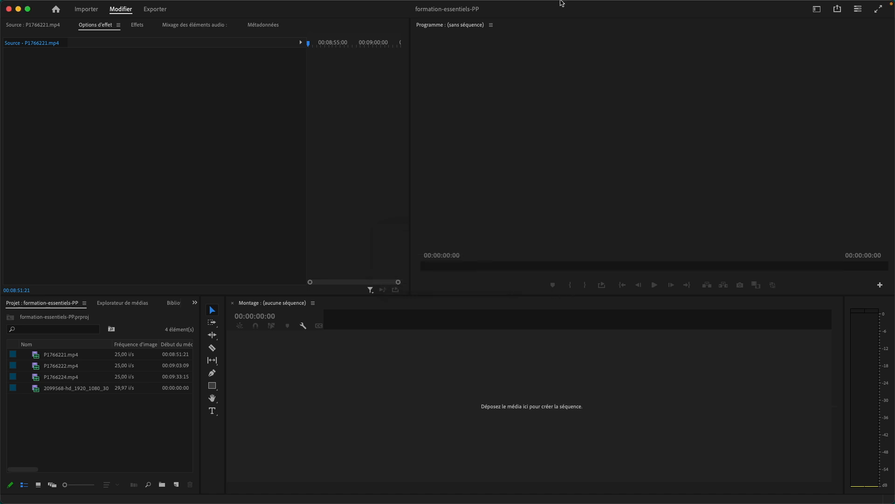
Step: Switch to the default Montage workspace and restore its saved layout, checking that Effets is back in the project panel's group
click(818, 10)
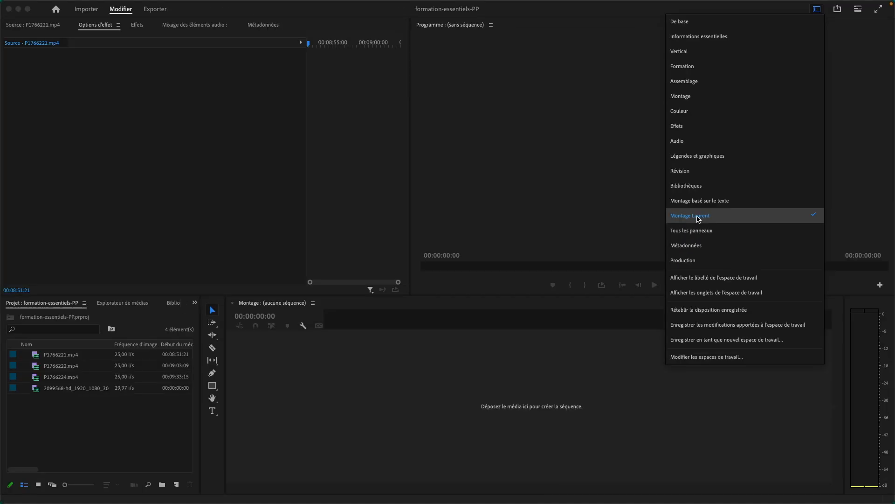
click(691, 100)
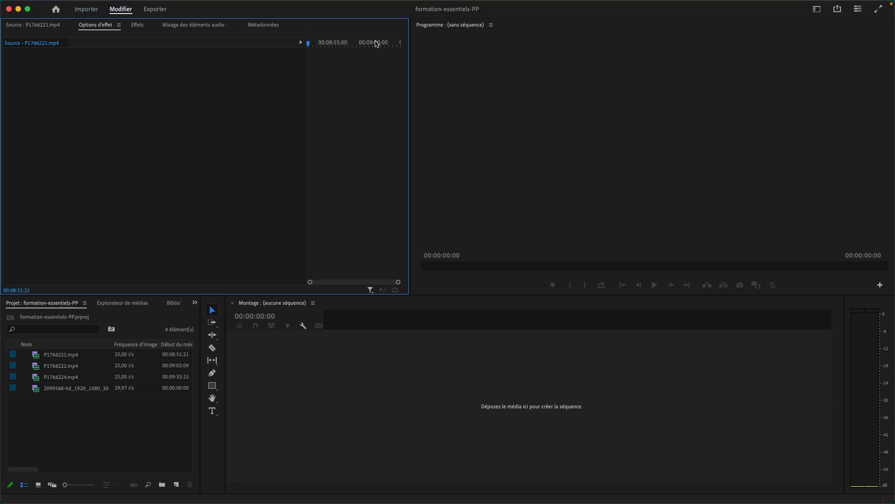
click(818, 8)
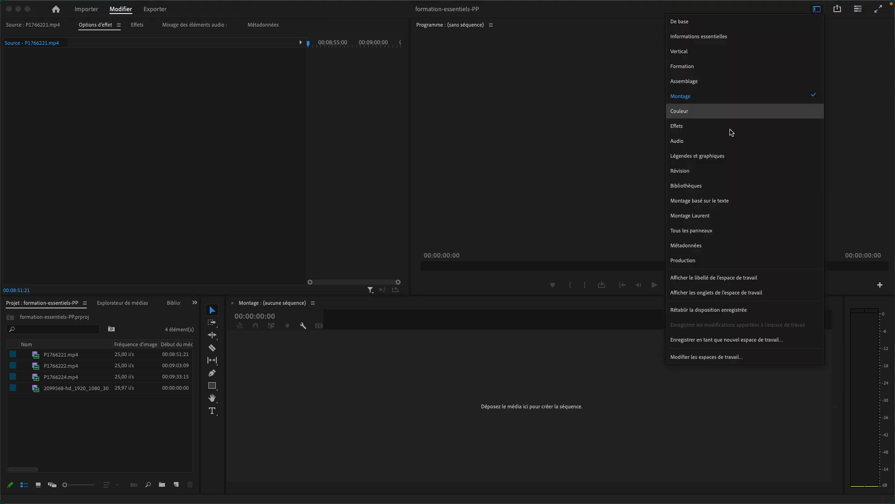
click(711, 314)
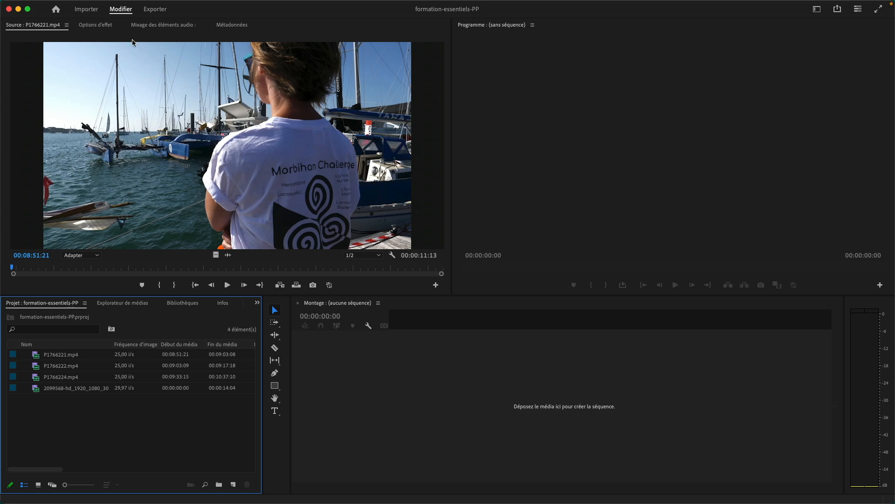
click(257, 303)
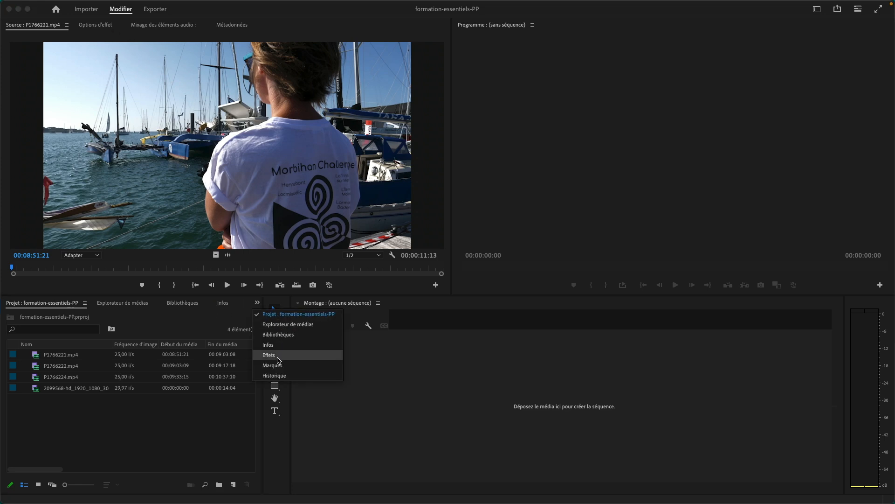
click(191, 435)
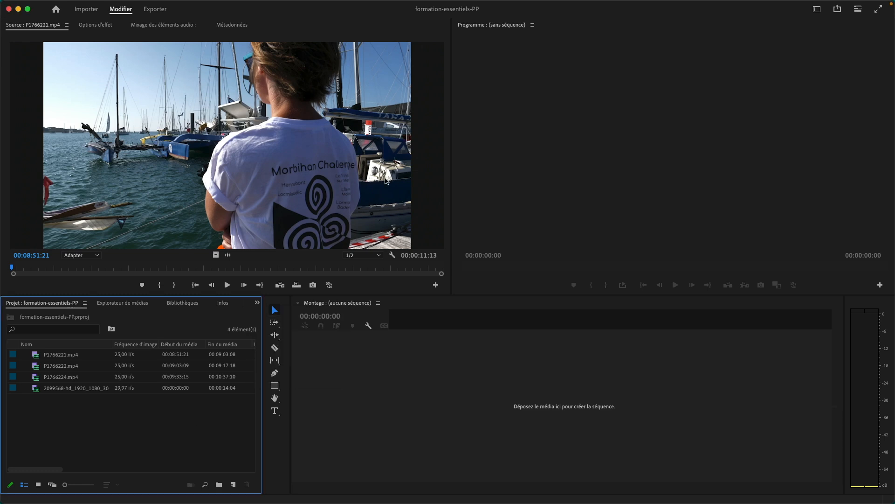
Step: Switch back to the custom Montage workspace and display its Effets panel
click(818, 9)
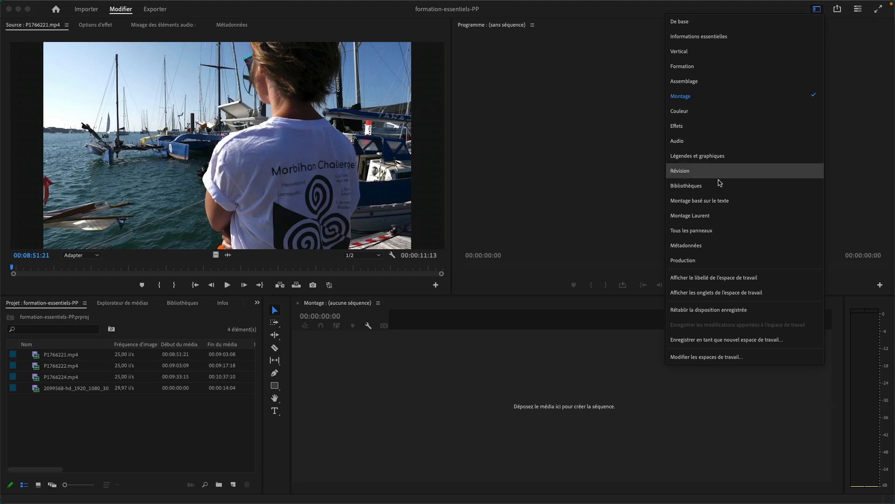
click(706, 218)
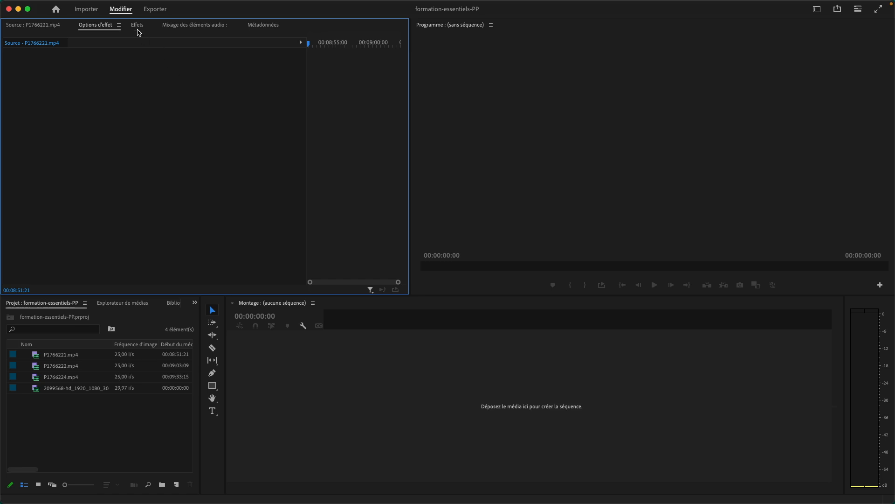
click(137, 25)
click(138, 26)
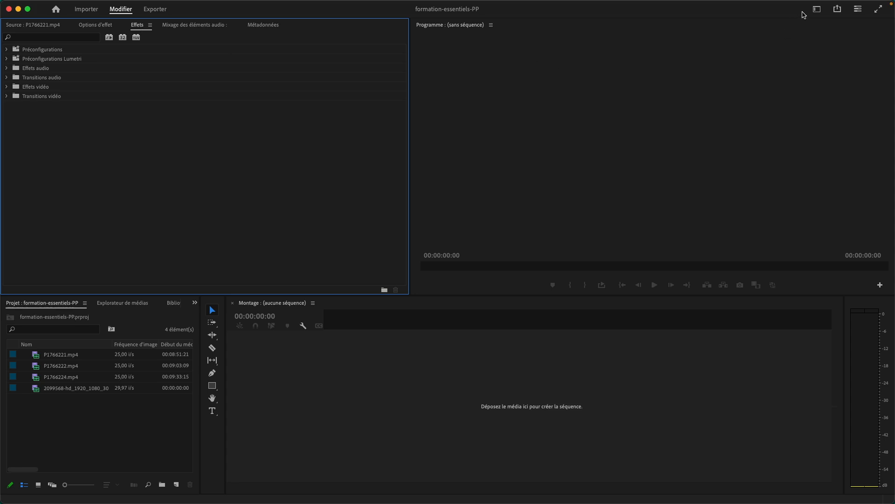
Step: Open the Modifier les espaces de travail dialog and enlarge it to show the whole workspace list
click(816, 9)
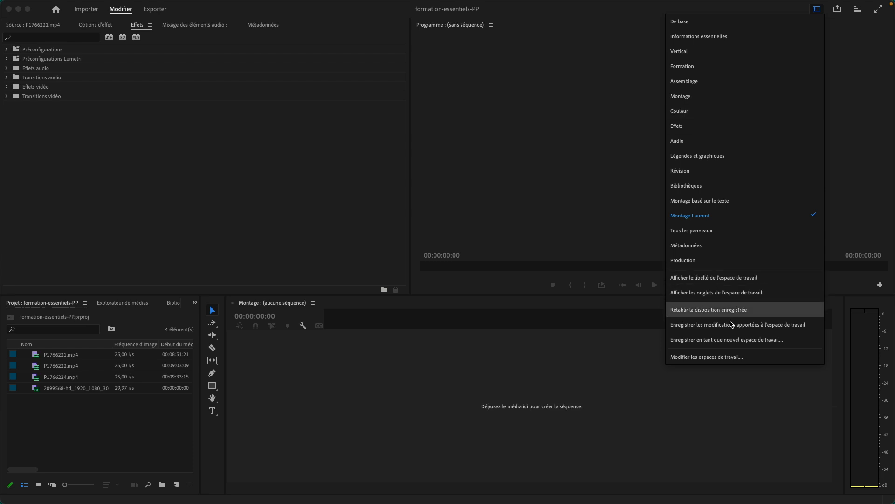
click(718, 358)
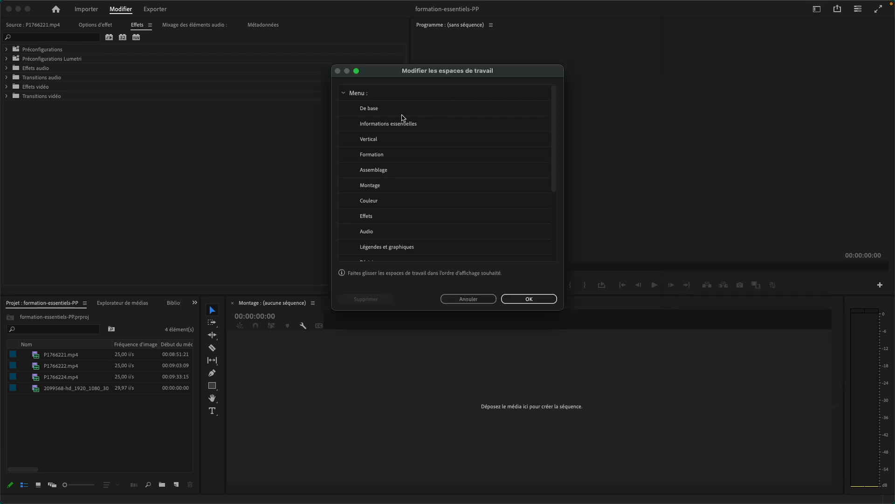
drag(563, 308, 607, 448)
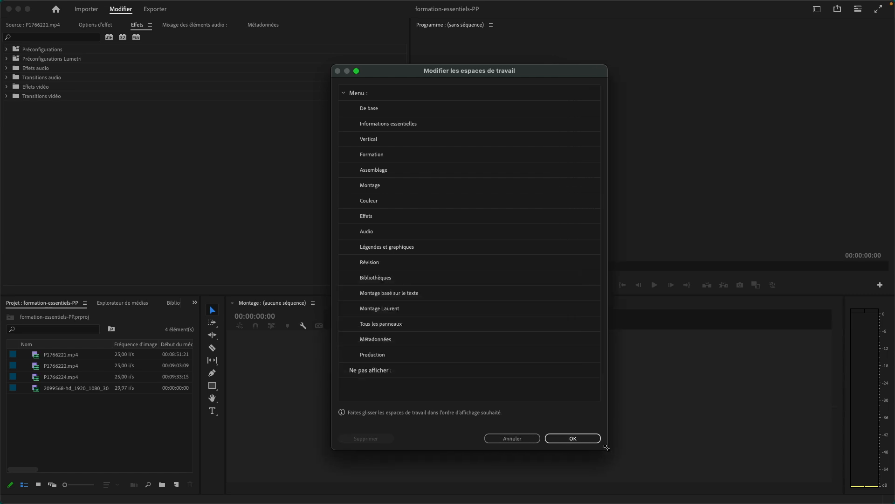
click(344, 93)
click(344, 93)
Step: Hide De base, Informations essentielles and Formation, and reorder the displayed list with Vertical last and the custom Montage workspace directly below Assemblage
drag(378, 108, 381, 370)
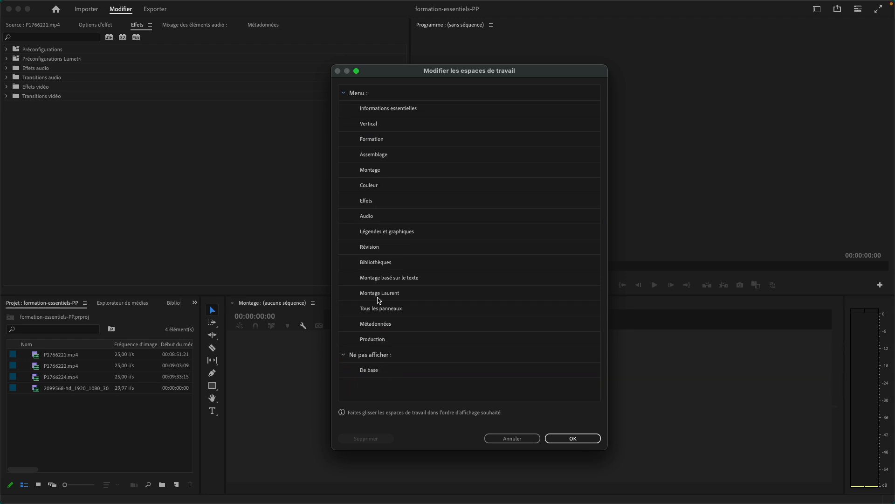
drag(379, 111, 380, 369)
drag(378, 110, 376, 327)
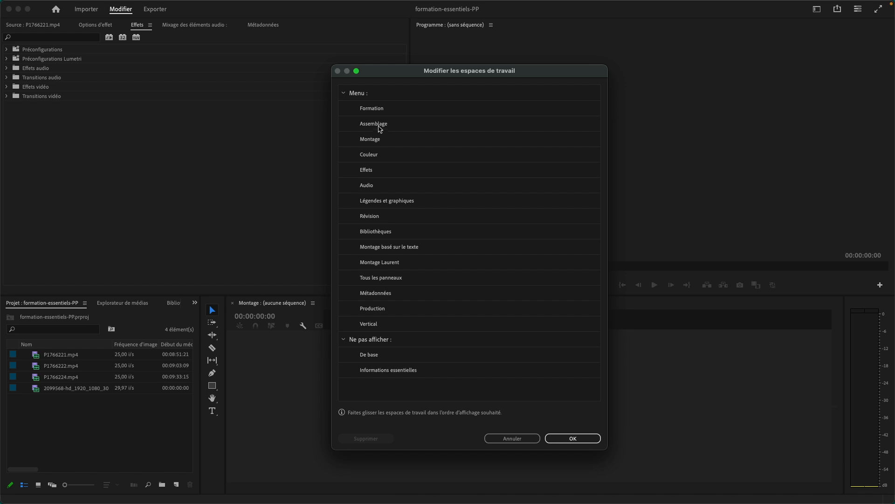
drag(387, 264, 382, 378)
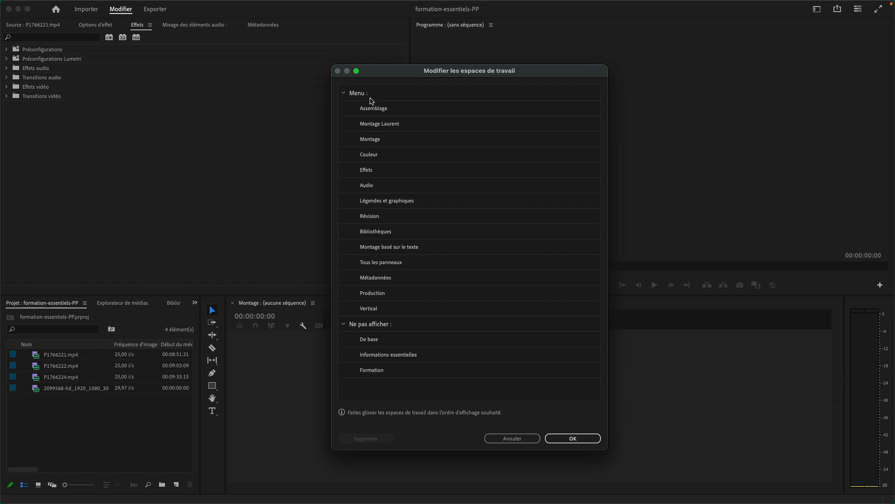
Step: Move the default Montage, Révision and Bibliothèques workspaces to the Ne pas afficher group
click(378, 124)
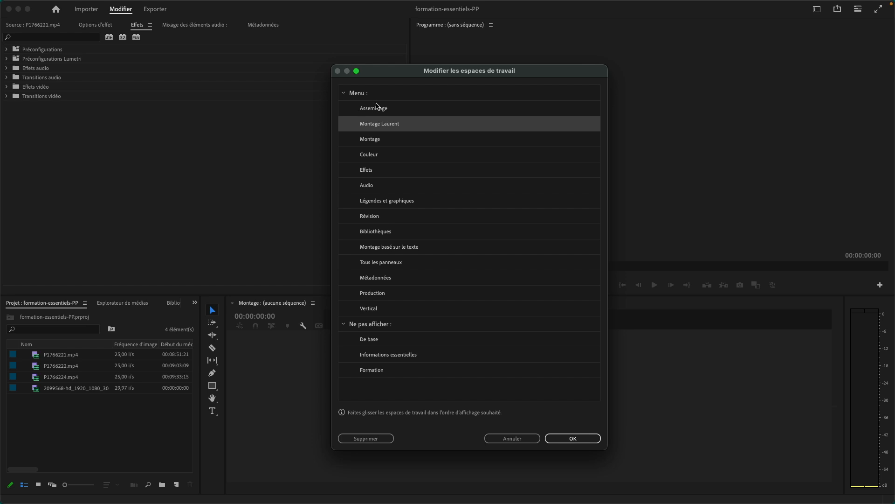
click(374, 140)
drag(378, 142, 386, 330)
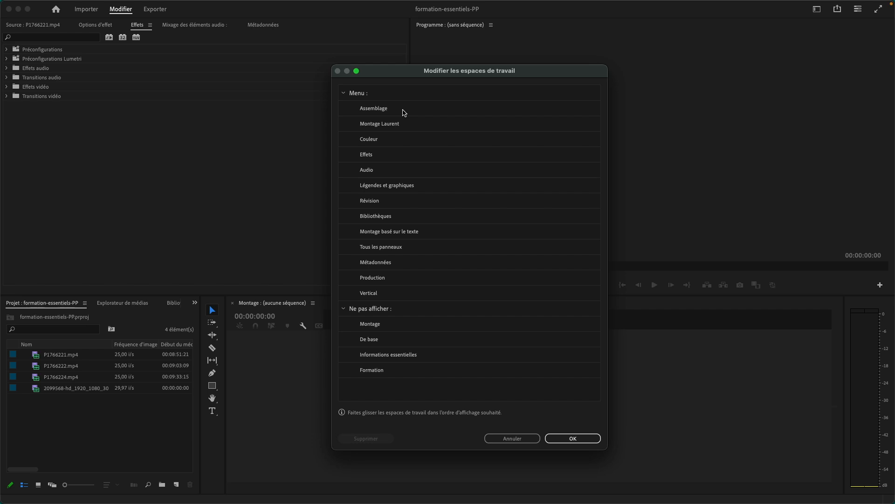
drag(398, 202, 401, 310)
drag(386, 196, 386, 296)
click(412, 187)
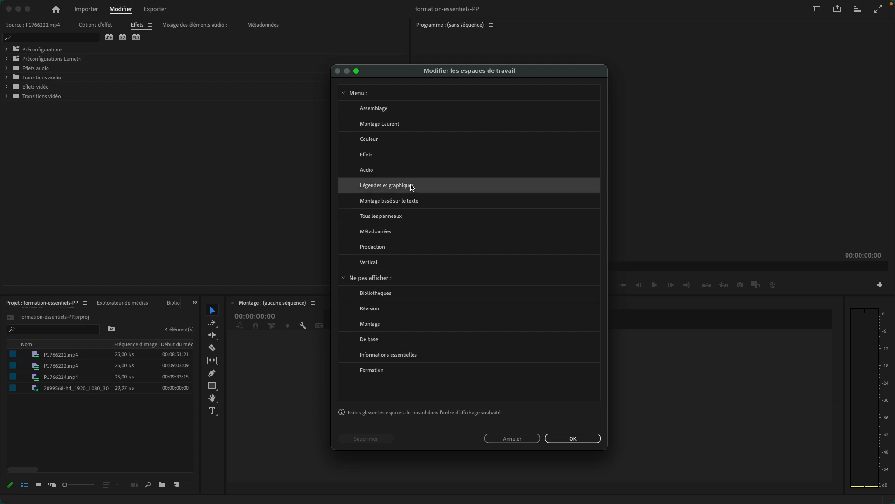
Step: Hide Tous les panneaux, Métadonnées and Production, and place Vertical above Montage basé sur le texte
drag(389, 217, 384, 280)
drag(394, 216, 394, 269)
drag(396, 216, 396, 256)
drag(395, 216, 392, 189)
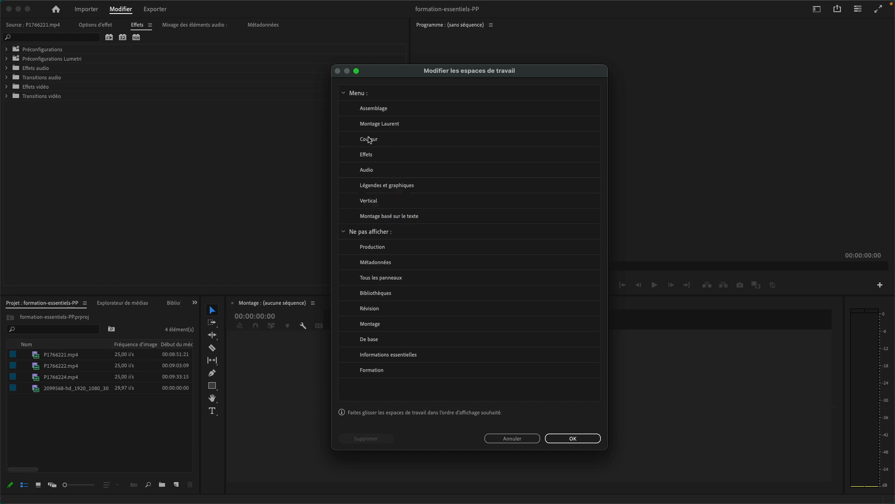
Step: Go through the remaining displayed workspaces from Assemblage to Vertical and apply the edited workspace list
click(374, 157)
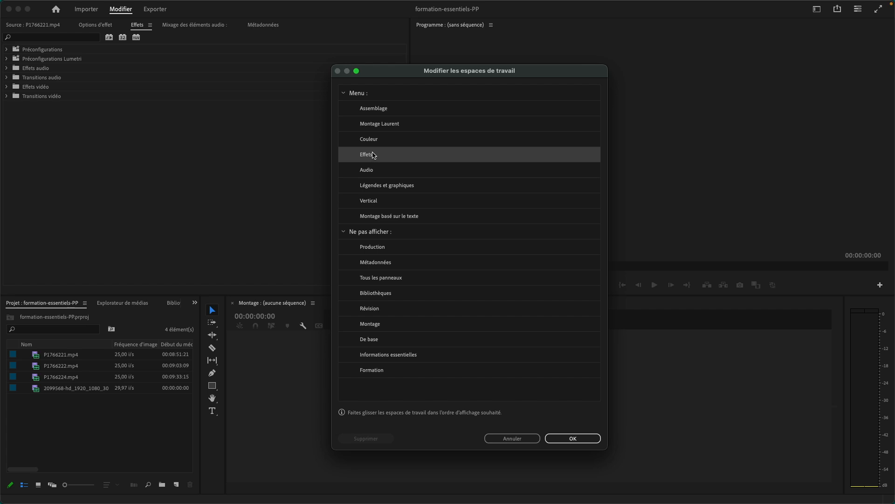
click(410, 113)
click(416, 126)
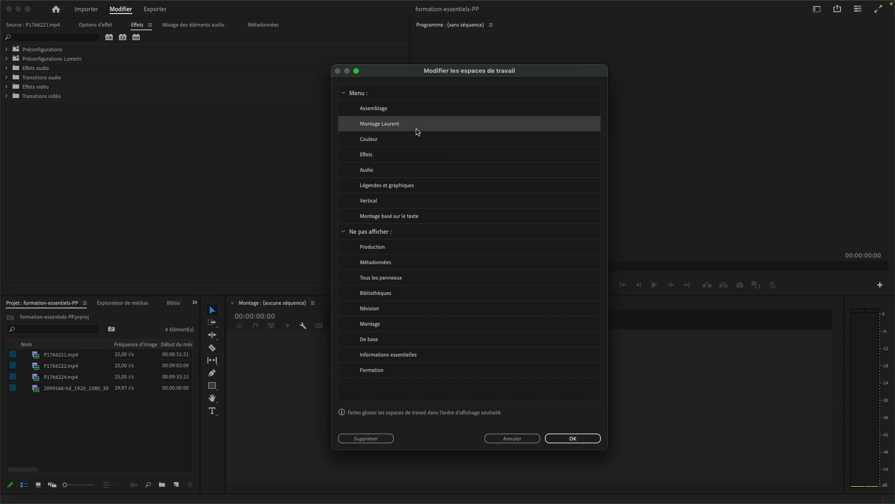
click(415, 140)
click(414, 153)
click(416, 171)
click(423, 189)
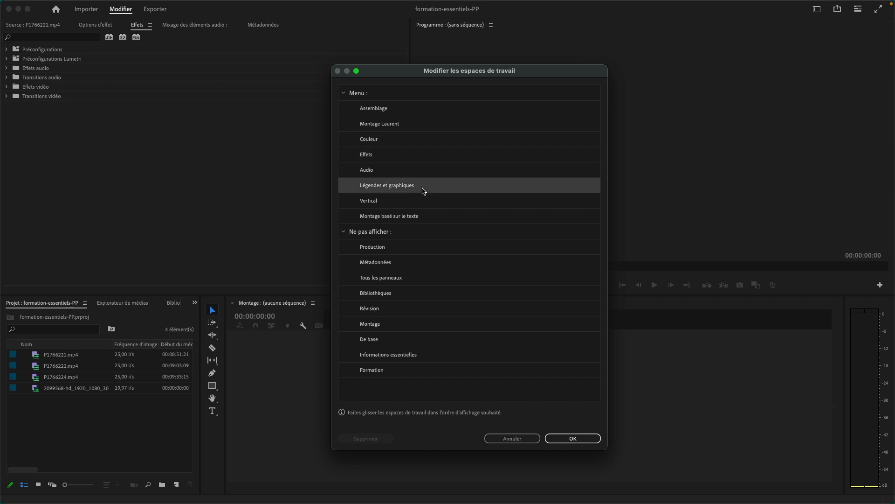
click(391, 206)
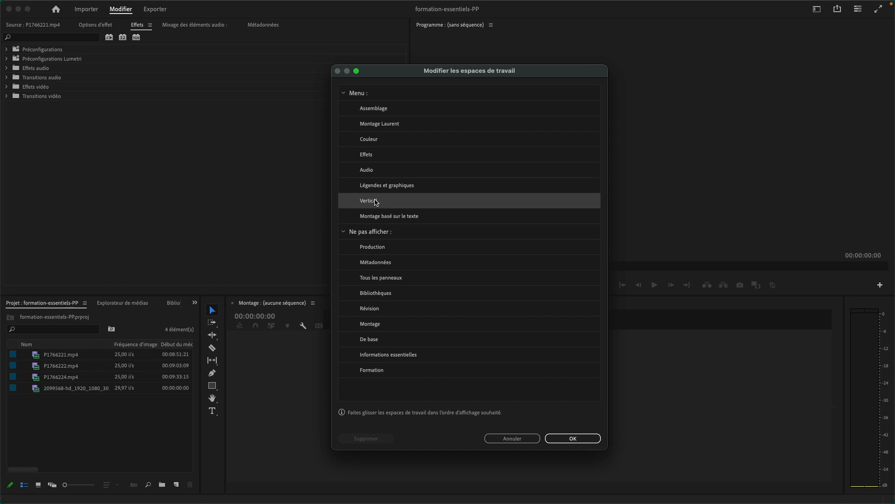
click(573, 438)
Step: Display the Assemblage workspace, followed by the Couleur workspace
click(816, 11)
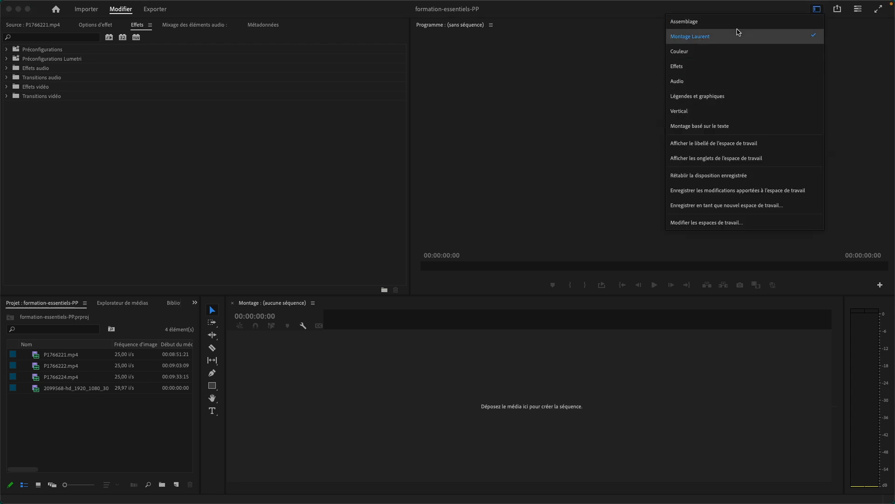
click(719, 23)
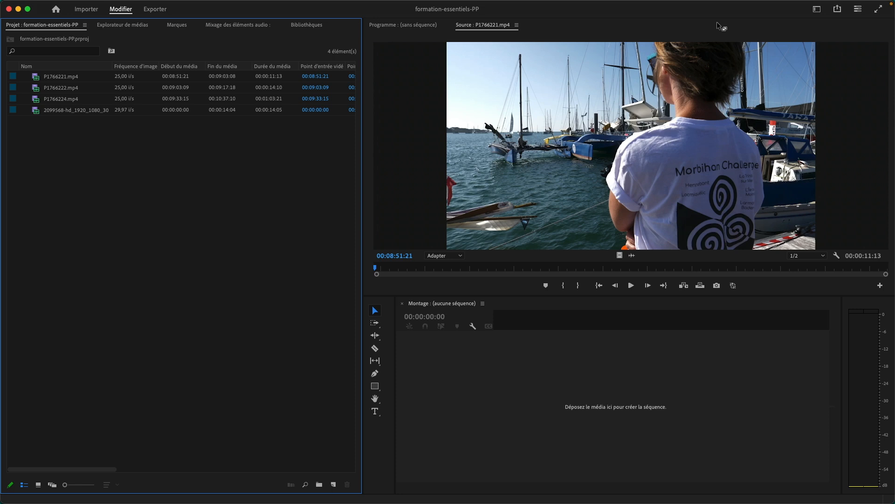
click(817, 9)
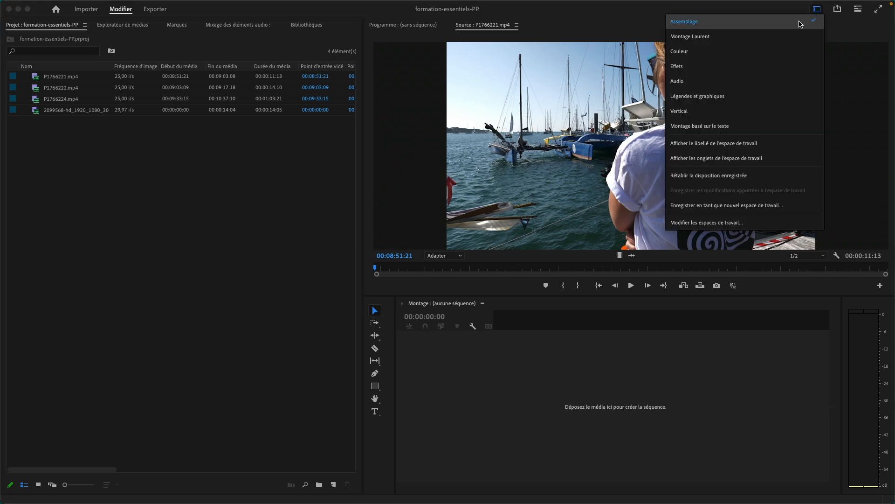
click(816, 9)
click(734, 52)
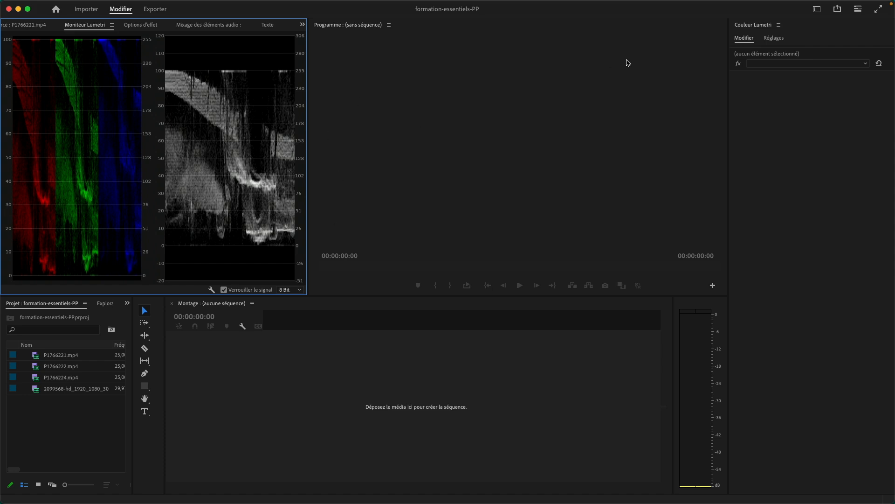
Step: Return to the Assemblage workspace and open the list of workspaces
click(817, 8)
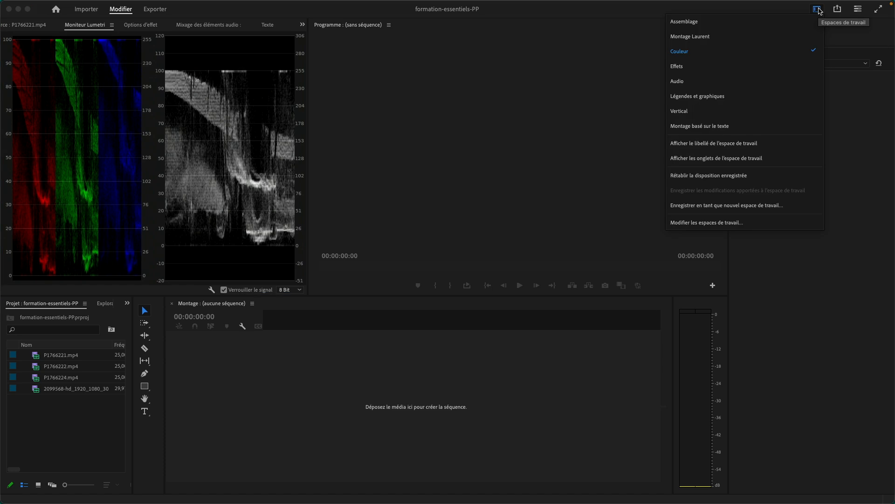
click(760, 25)
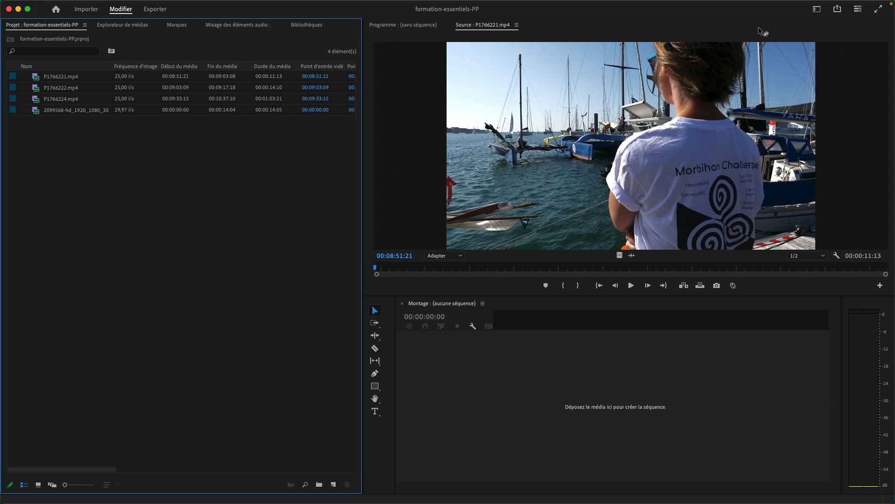
click(816, 9)
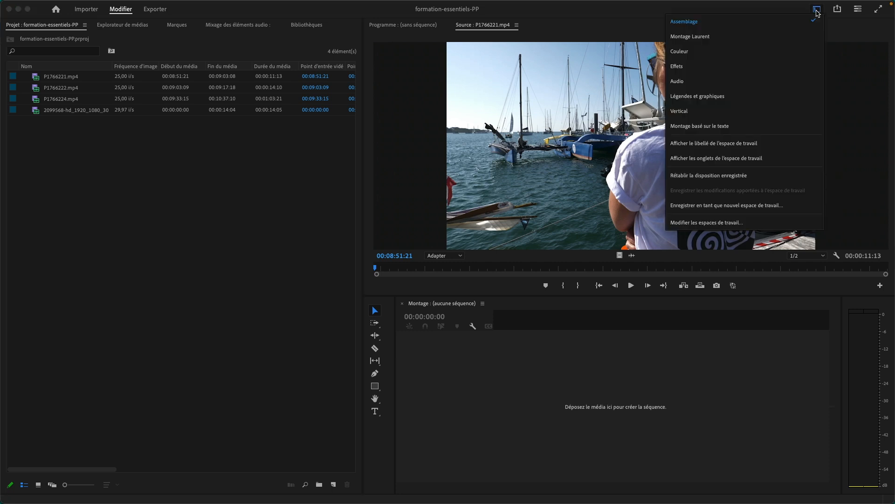